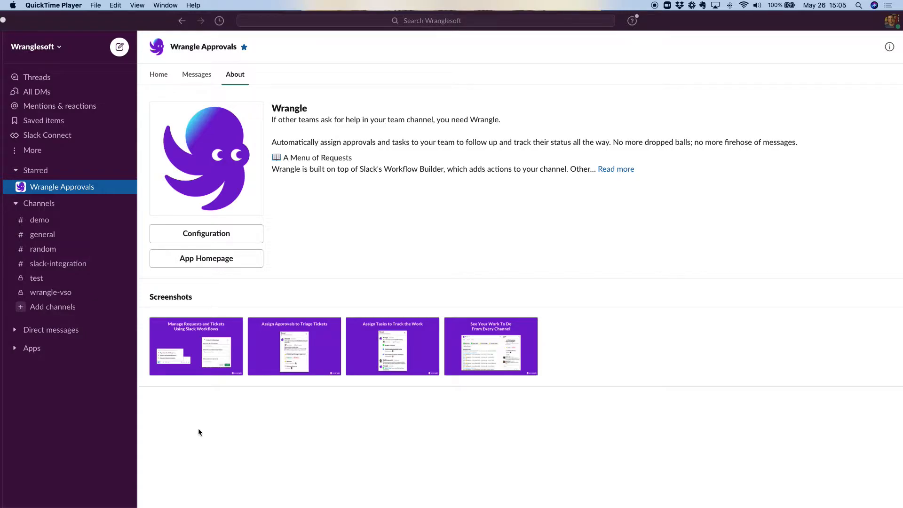
# Open the Wrangle Approvals home dashboard and set its view to My Workflows.
pyautogui.click(57, 400)
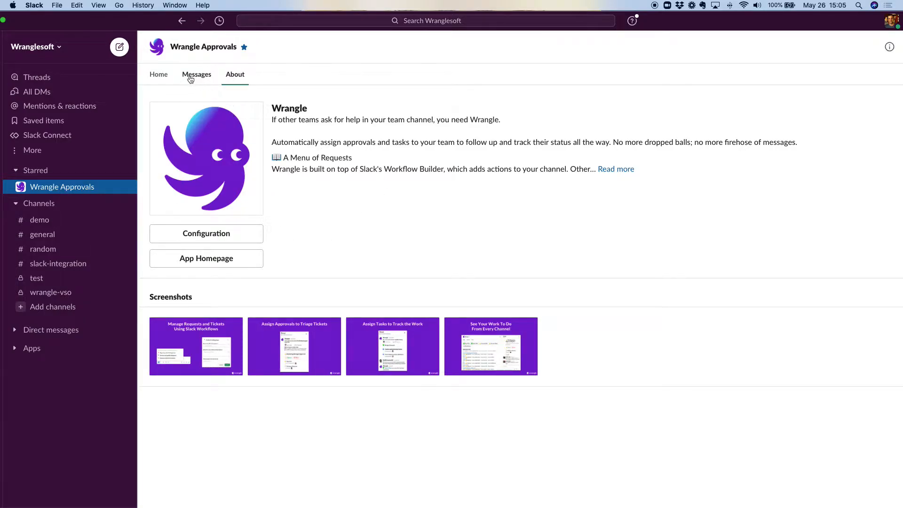
pyautogui.click(159, 76)
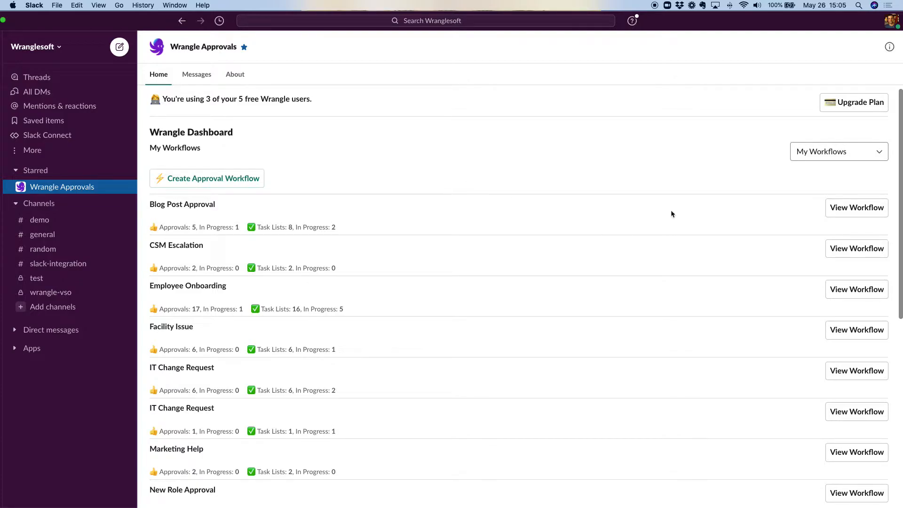
pyautogui.click(821, 158)
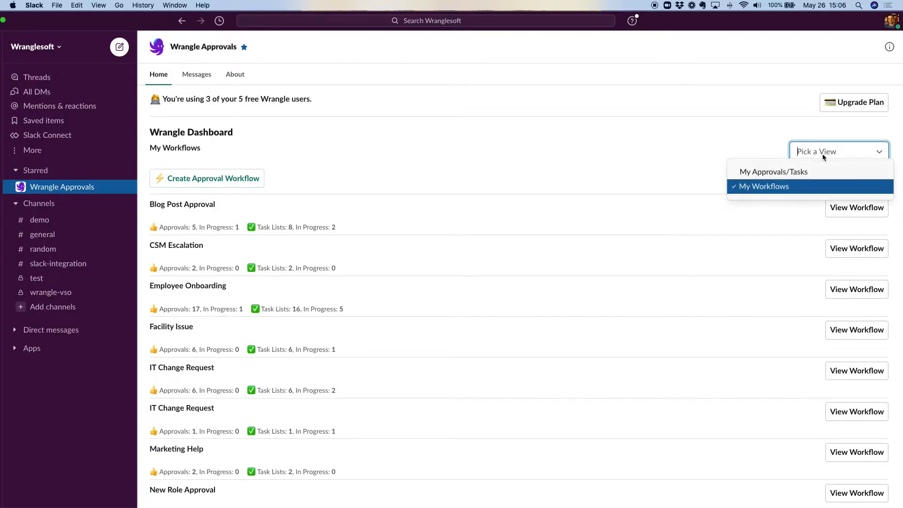
pyautogui.click(753, 188)
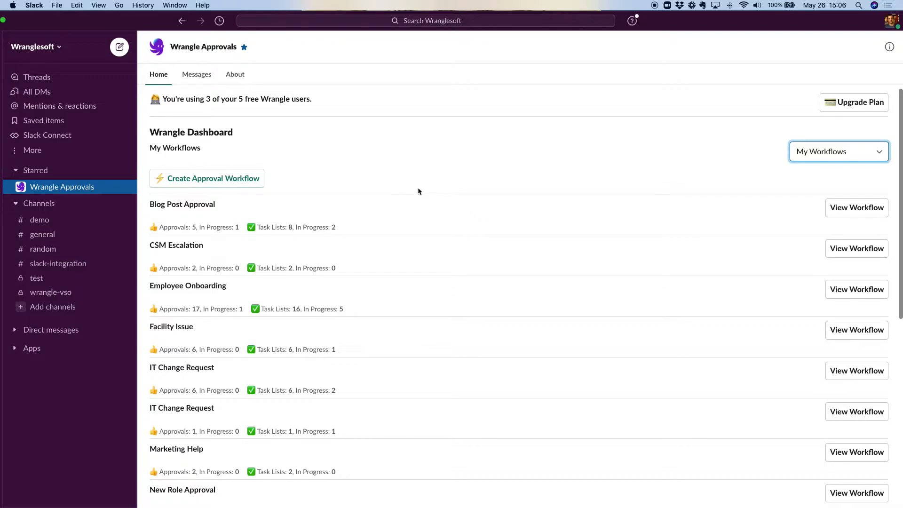
# Create a new approval workflow named "Vendor Approval" and proceed to its intake form.
pyautogui.click(212, 184)
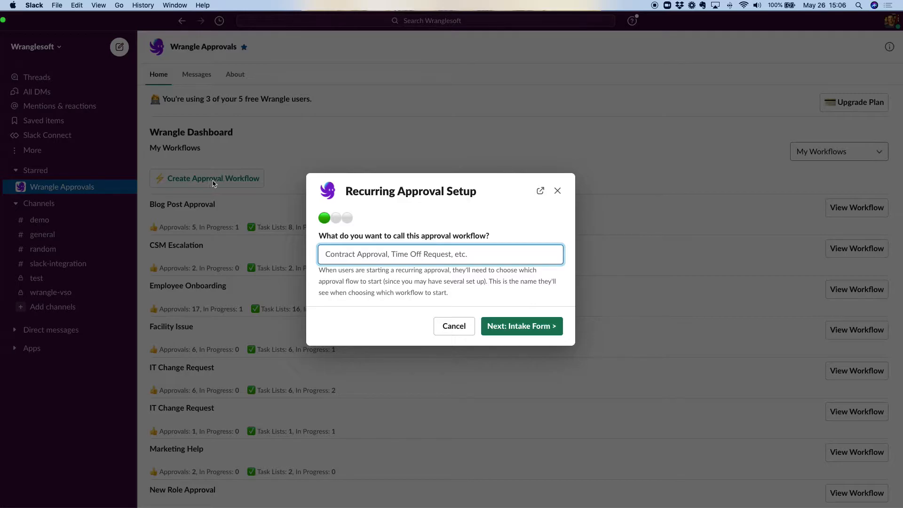
pyautogui.write('Vendor Approval')
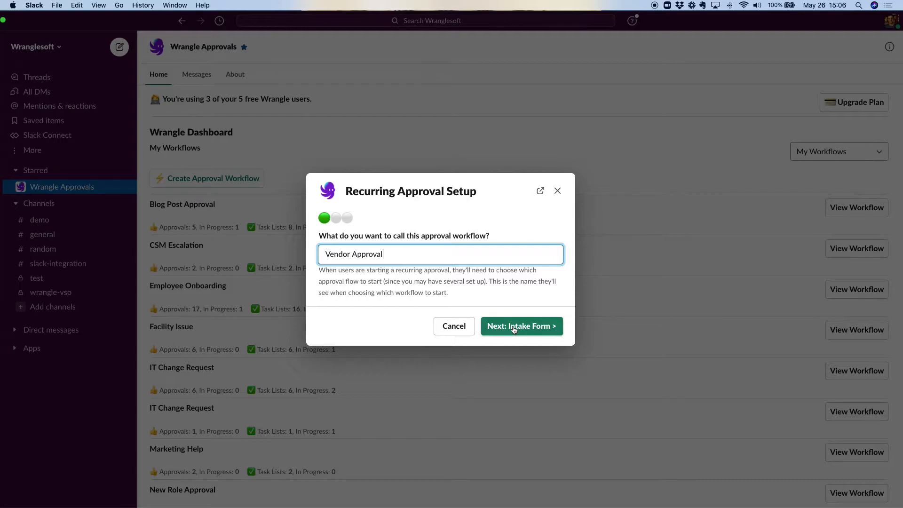
pyautogui.click(514, 330)
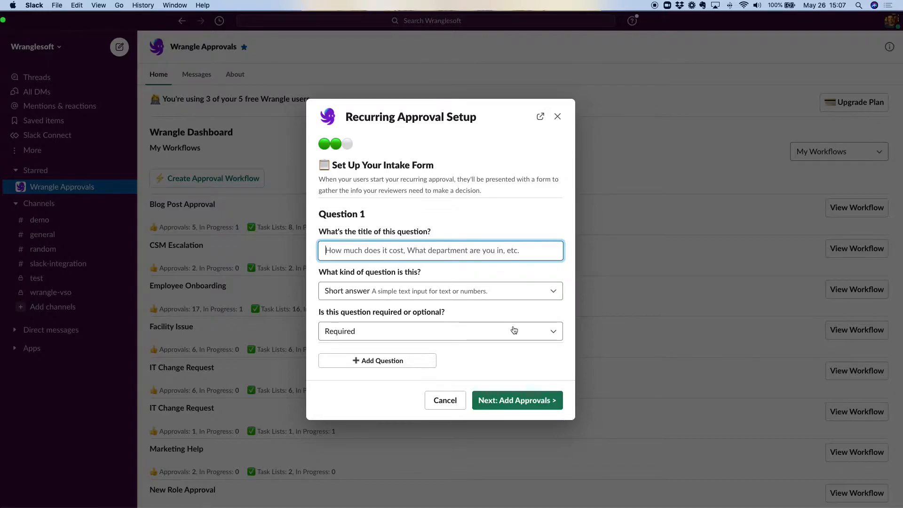
# Title the first intake question "Vendor Name", keeping it a short answer.
pyautogui.write('Ve')
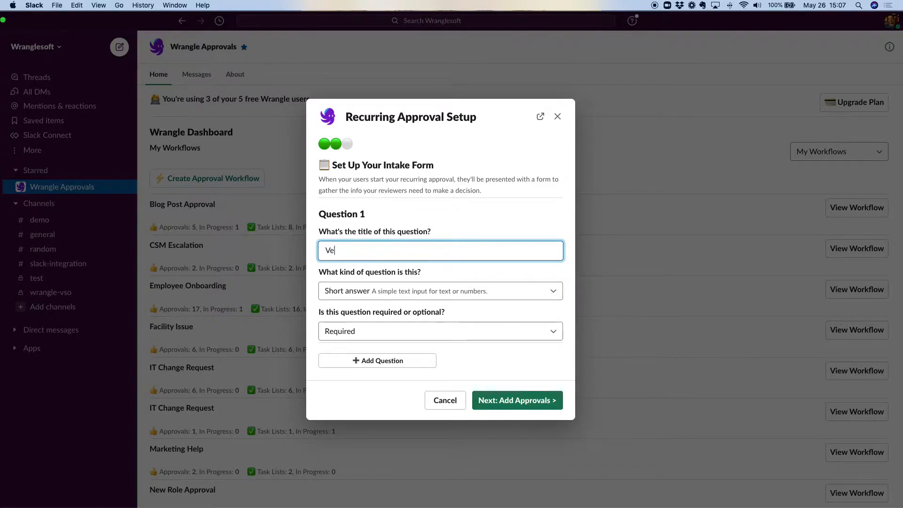
pyautogui.write('ndor Name')
pyautogui.click(439, 292)
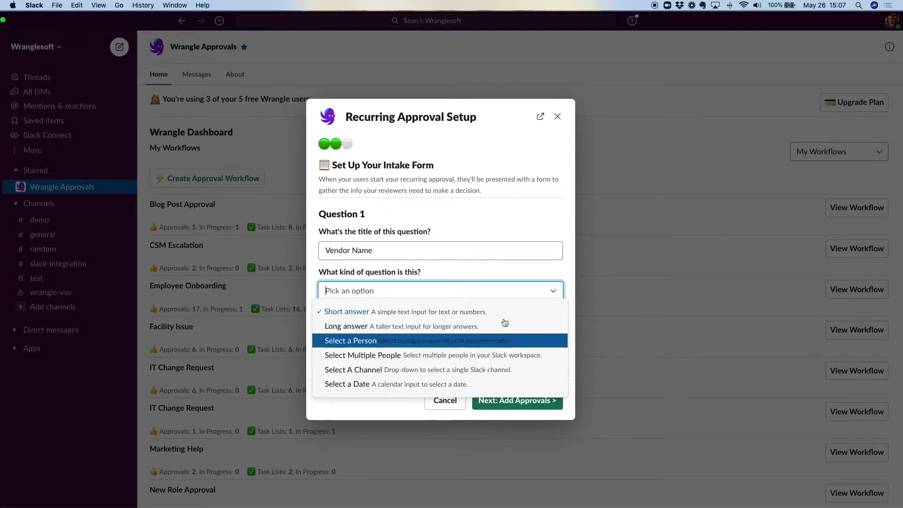
pyautogui.click(544, 268)
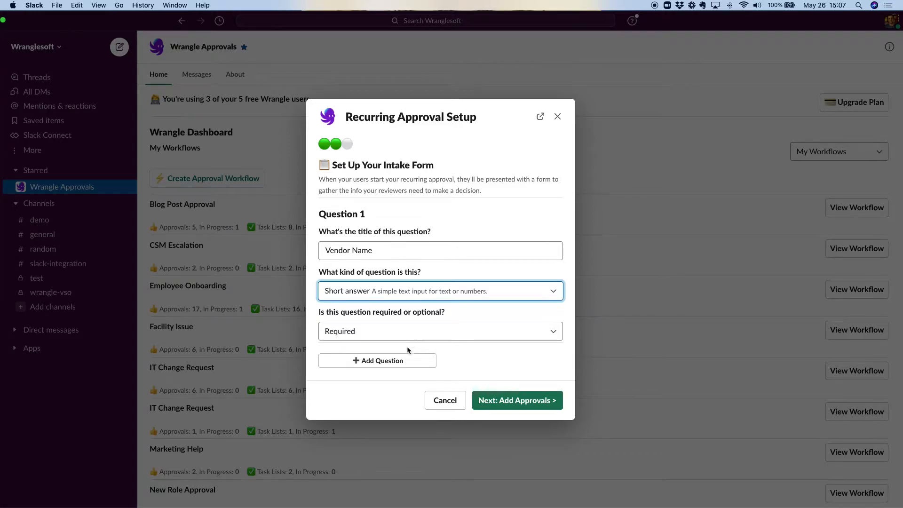
# Add a second intake question titled "Contract Location" to the form.
pyautogui.click(402, 361)
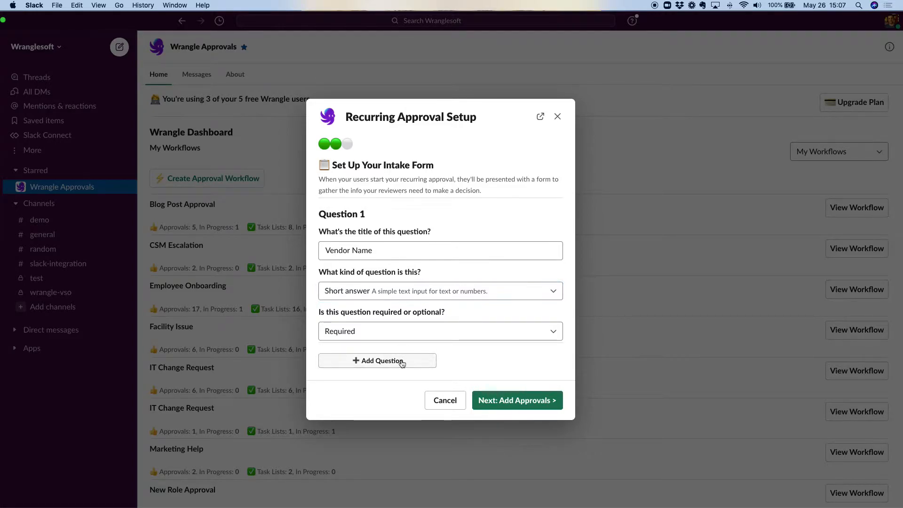
pyautogui.click(414, 231)
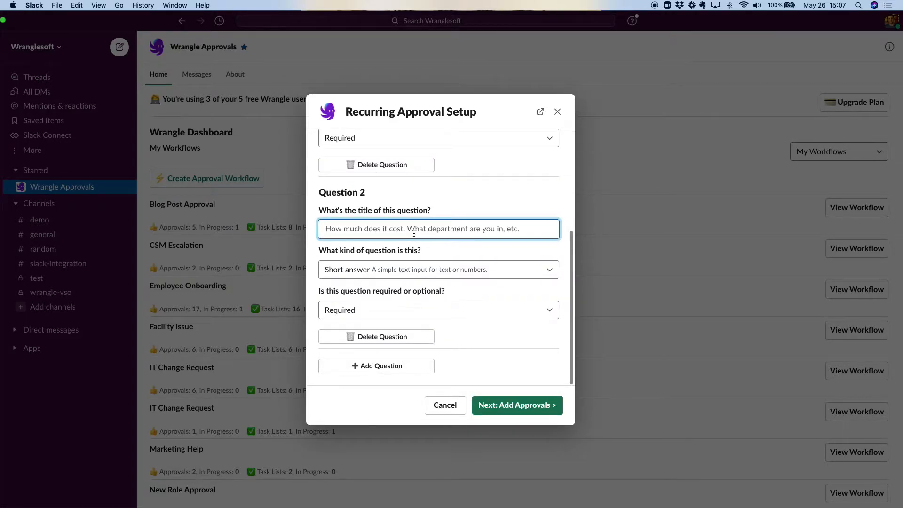
pyautogui.write('Contract Location')
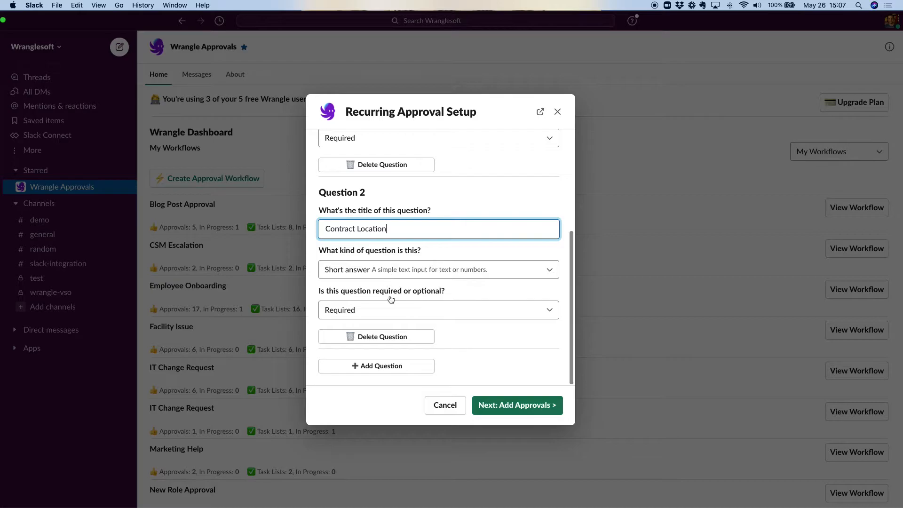
# Add a third intake question titled "Act Manager" with the Select a Person question type.
pyautogui.click(400, 371)
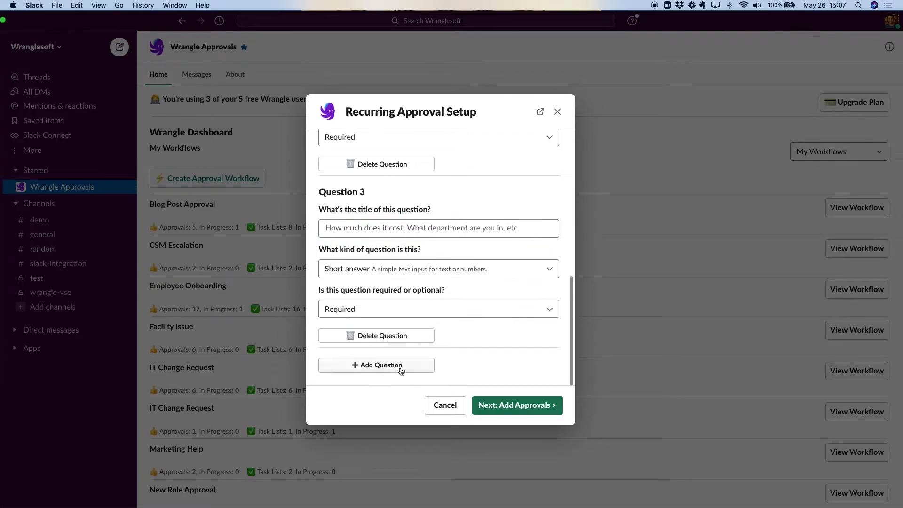
pyautogui.click(373, 228)
pyautogui.write('Act Manager')
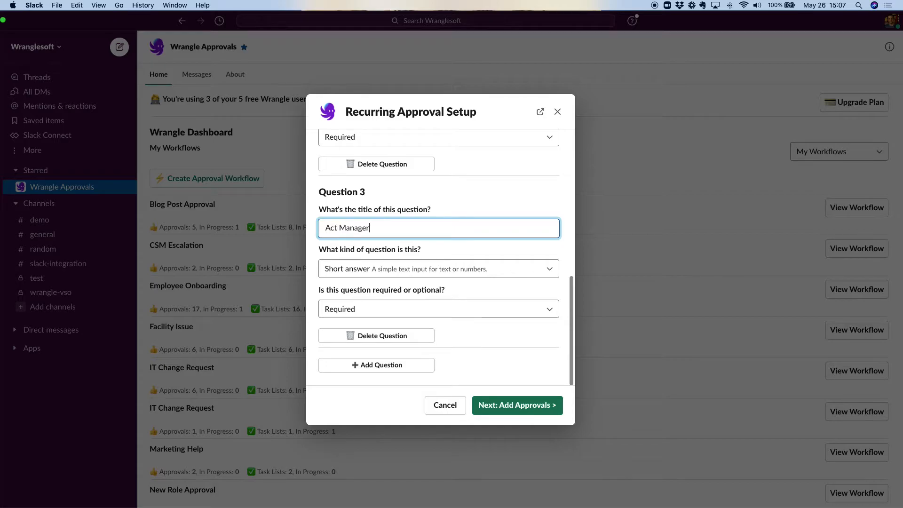
pyautogui.click(389, 267)
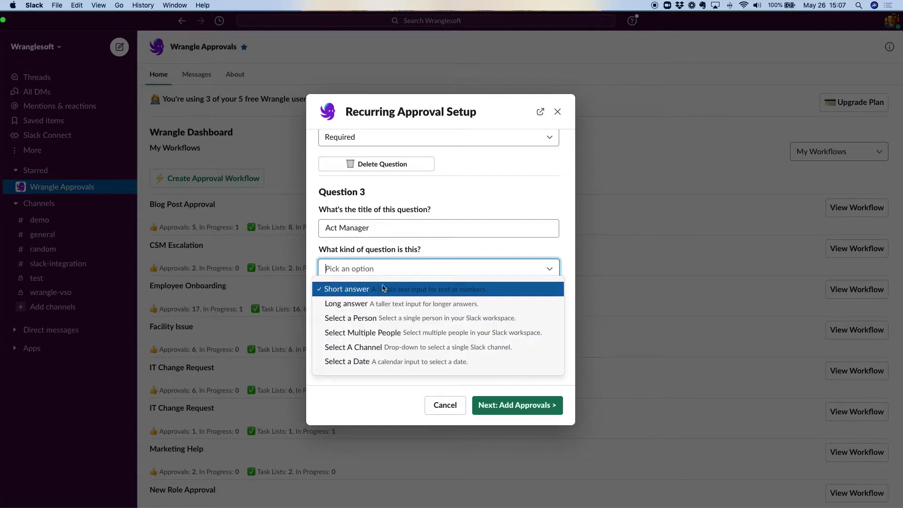
pyautogui.click(373, 319)
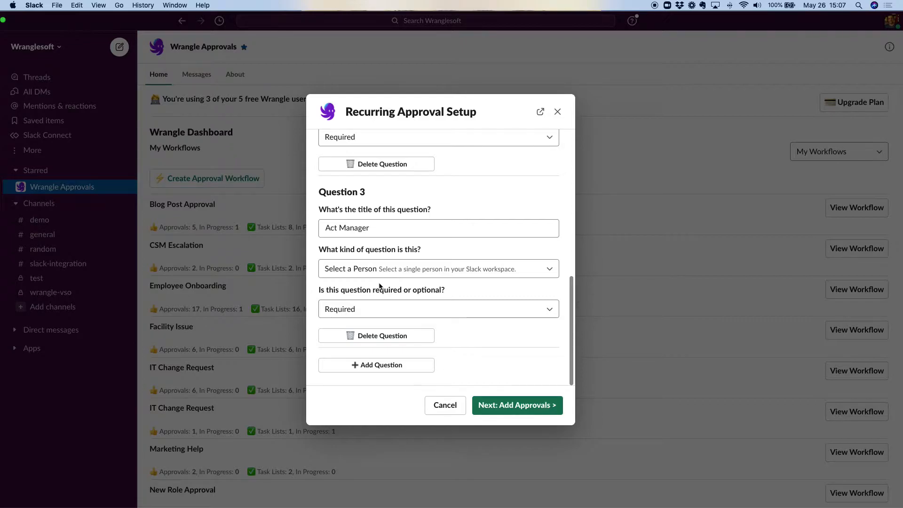
# Add a fourth, optional intake question "Due Date" of type Select a Date, and proceed to the workflow's approval steps.
pyautogui.click(395, 367)
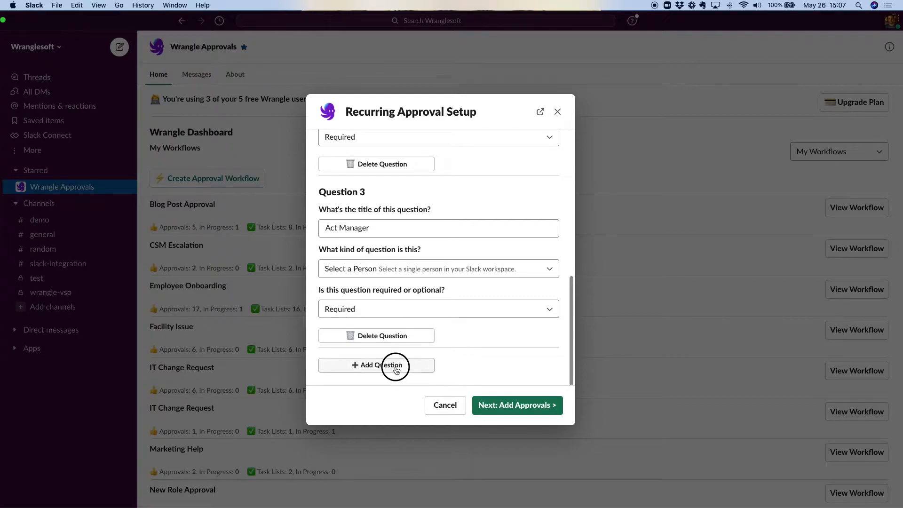
pyautogui.click(375, 229)
pyautogui.write('Due Date')
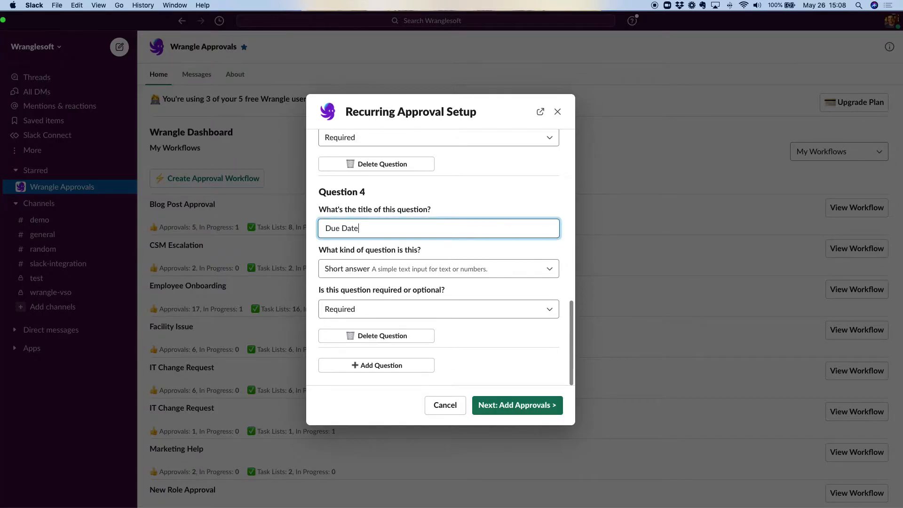
pyautogui.click(391, 273)
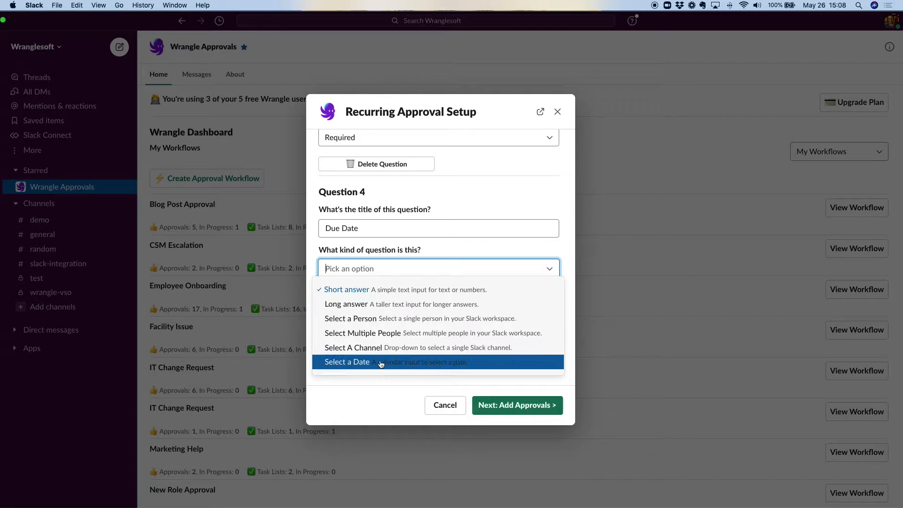
pyautogui.click(381, 362)
pyautogui.click(382, 310)
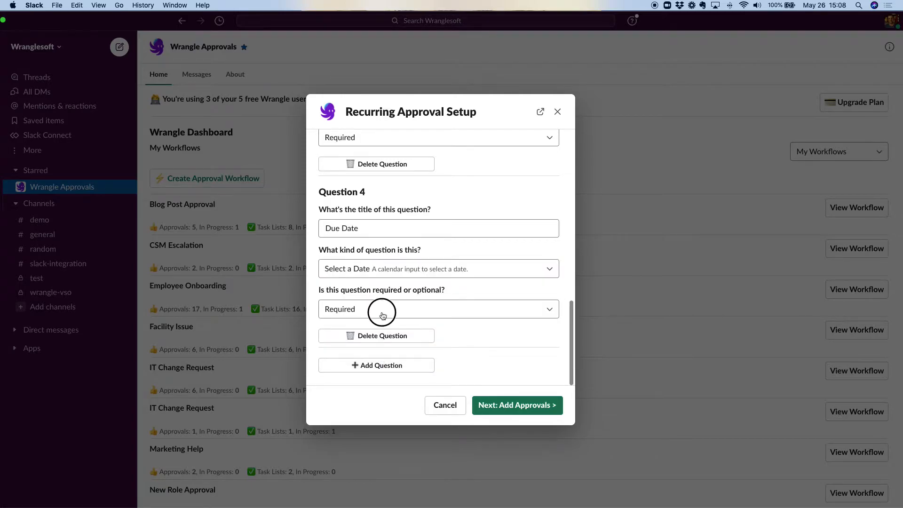
pyautogui.click(373, 345)
pyautogui.click(528, 406)
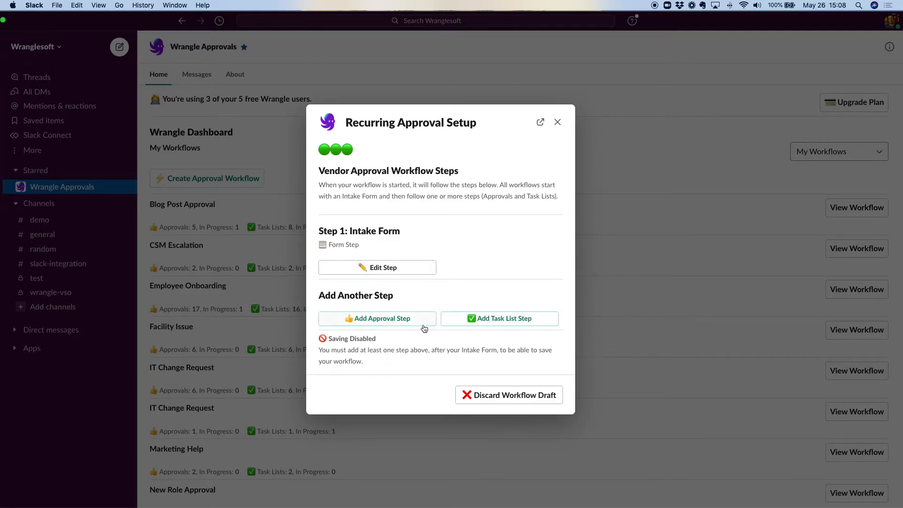
# Add an approval step named "Vendor Approval" and assign the first listed teammate and your own account as approvers.
pyautogui.click(397, 322)
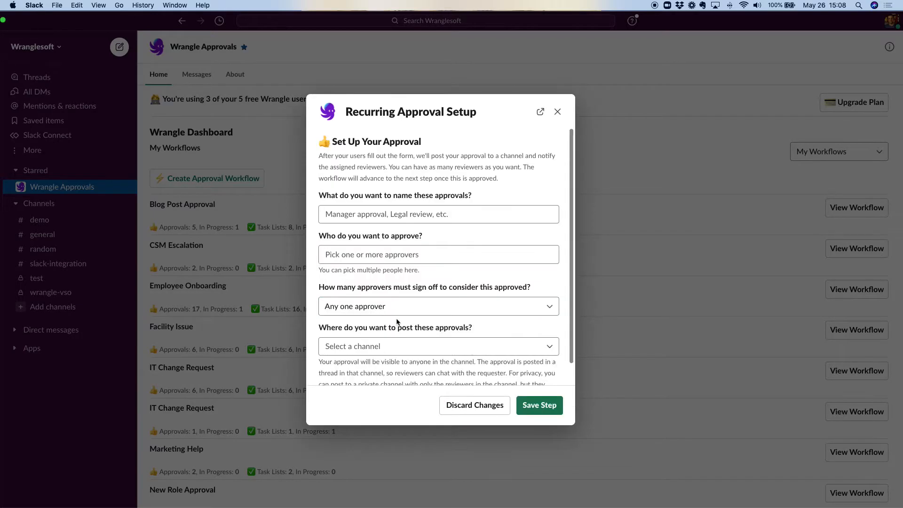
pyautogui.click(409, 214)
pyautogui.write('Vendor Approval')
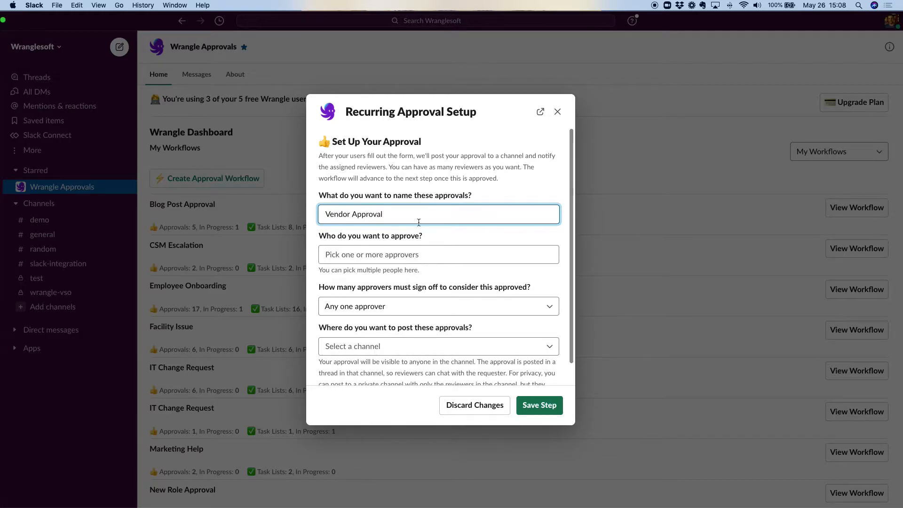
pyautogui.click(451, 255)
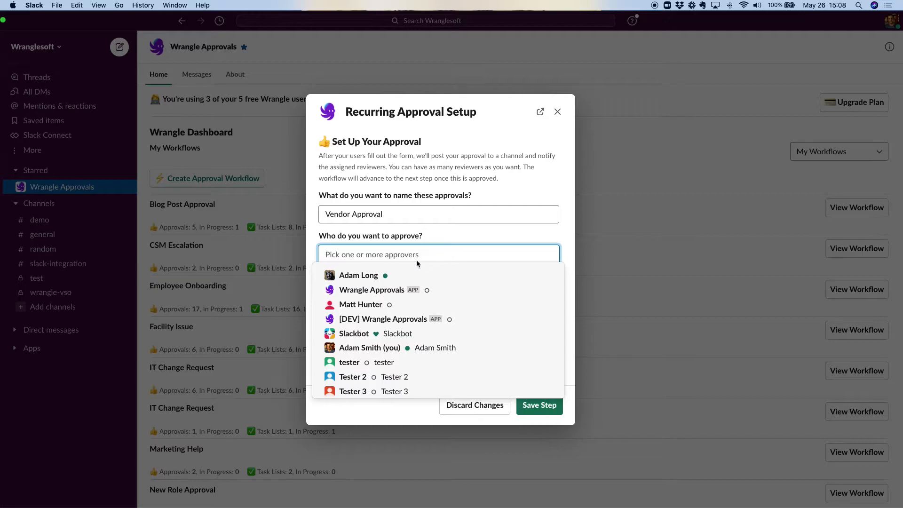
pyautogui.click(389, 277)
pyautogui.click(412, 248)
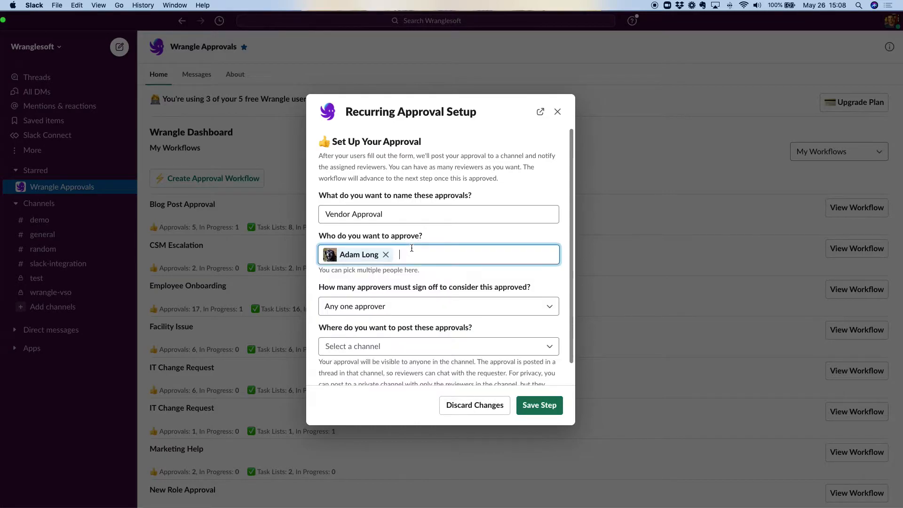
pyautogui.write('ada')
pyautogui.press('Return')
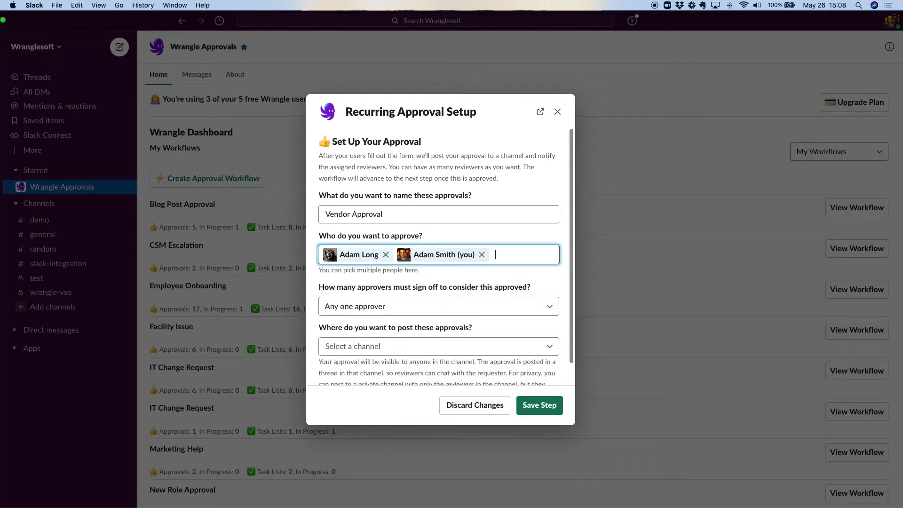
# Require sign-off from any one approver, post the approvals to the demo channel, and save the approval step.
pyautogui.click(392, 306)
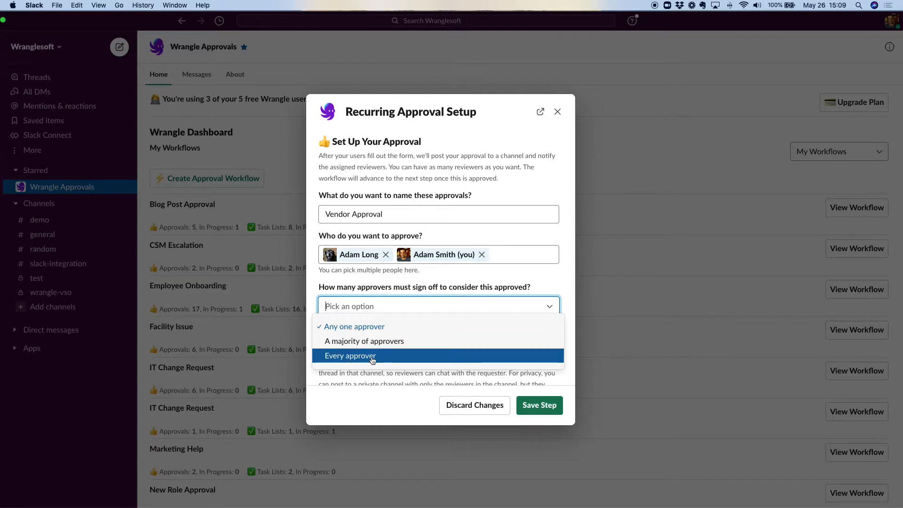
pyautogui.click(377, 329)
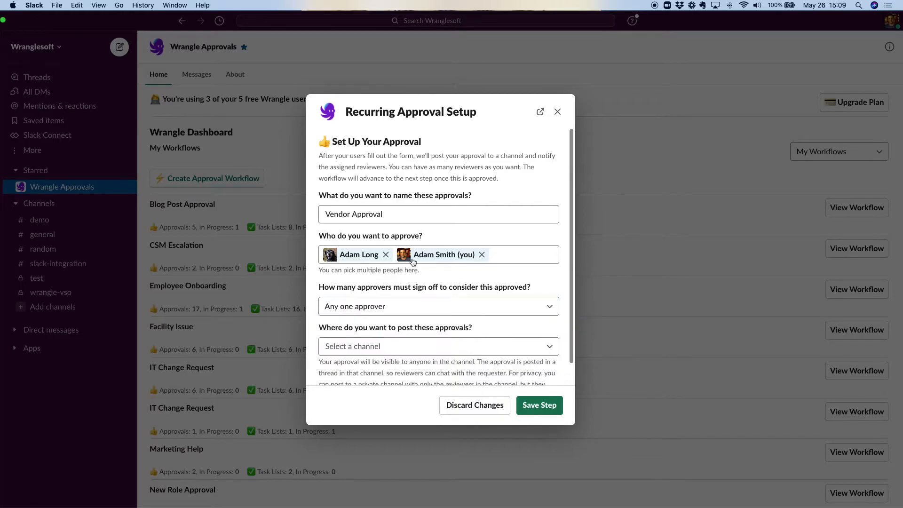
pyautogui.click(418, 347)
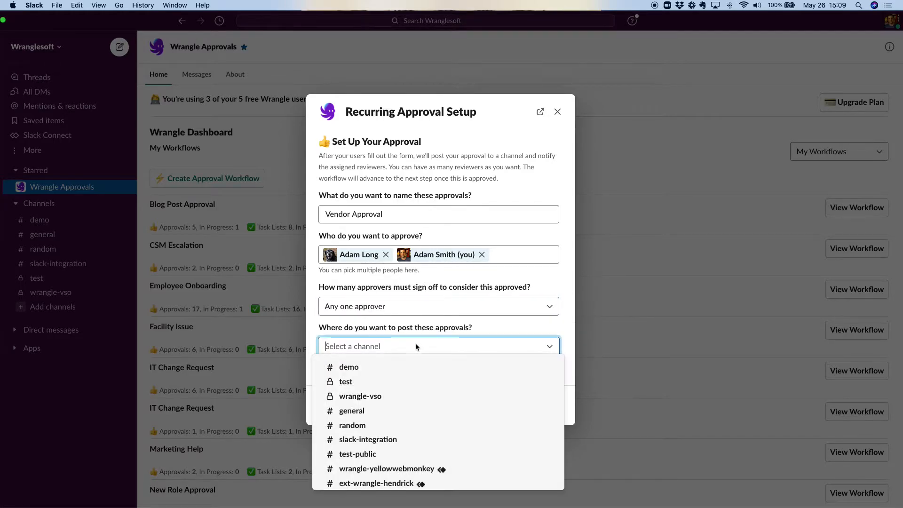
pyautogui.click(416, 369)
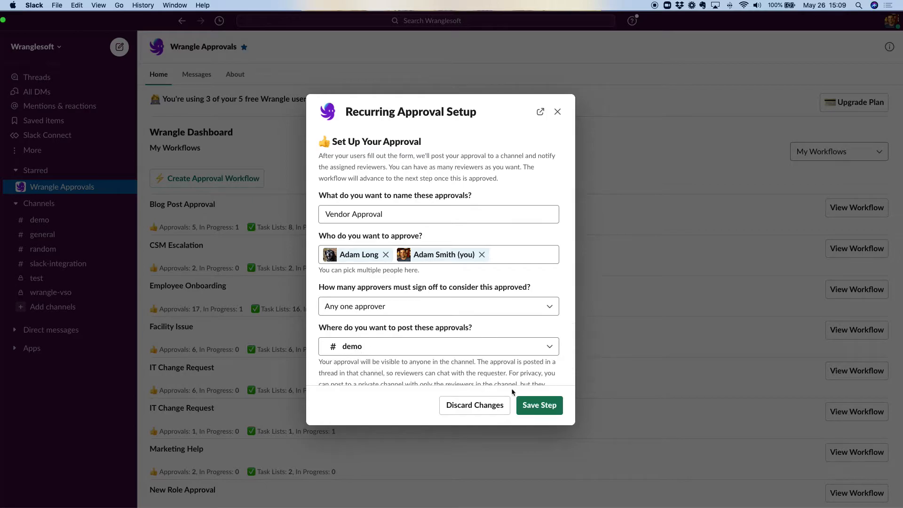
pyautogui.click(537, 406)
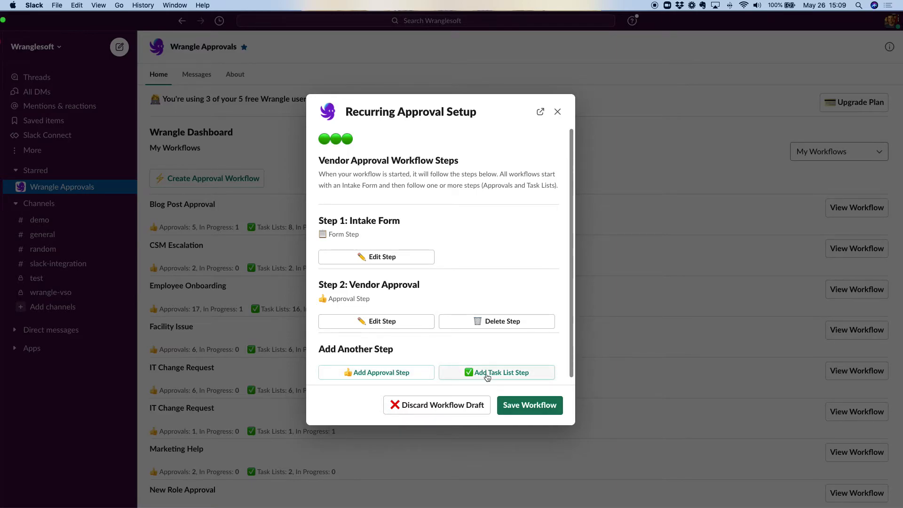
# Add a task list step named "Vendor Onboarding" that posts to the demo channel.
pyautogui.scroll(-1, 491, 368)
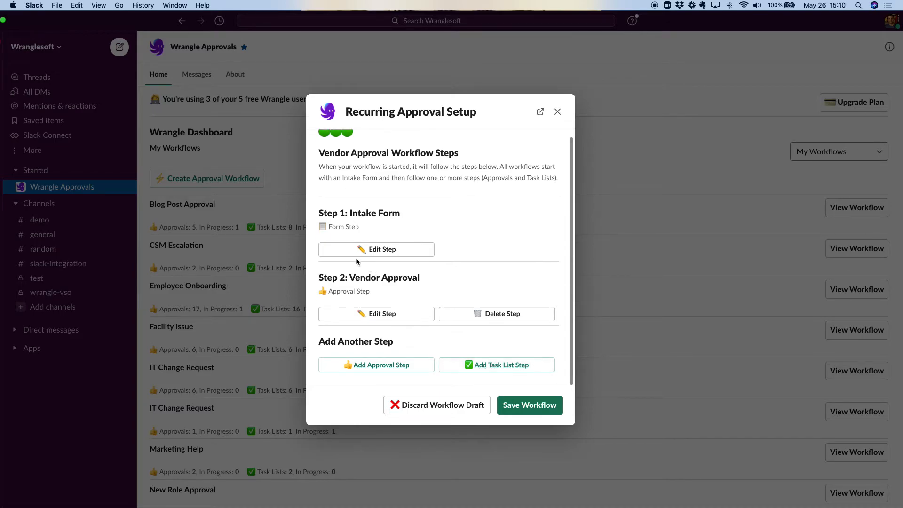
pyautogui.click(491, 365)
pyautogui.click(387, 210)
pyautogui.write('V')
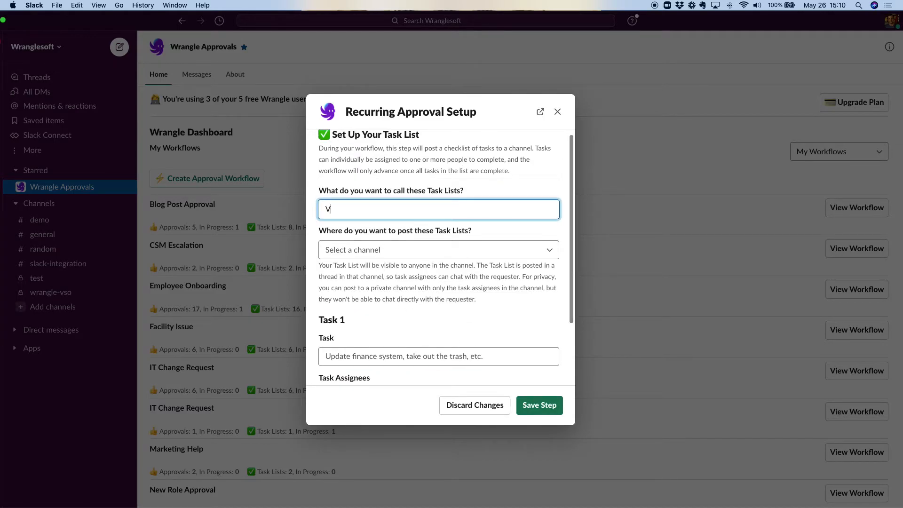
pyautogui.write('endor Onboarding')
pyautogui.click(413, 250)
pyautogui.click(402, 270)
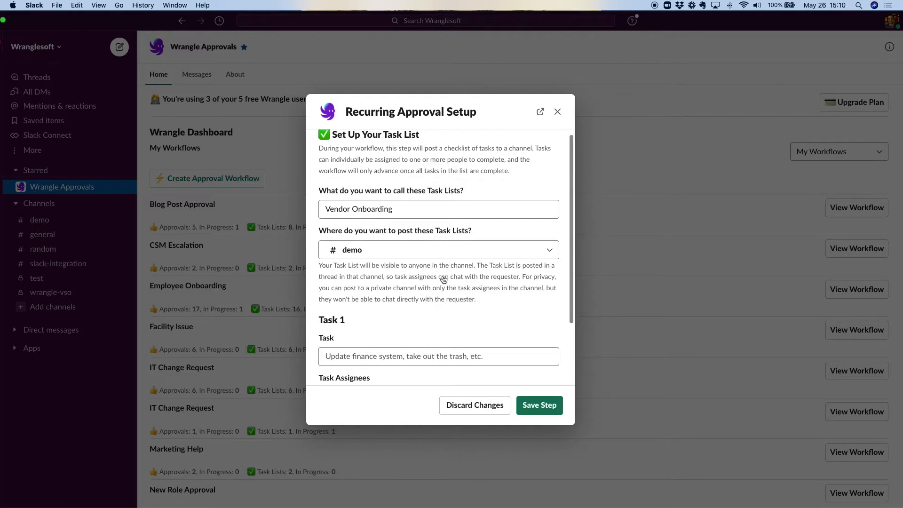
# Define the first onboarding task as "Add Vendor to System" and assign it to your own account.
pyautogui.scroll(-2, 443, 279)
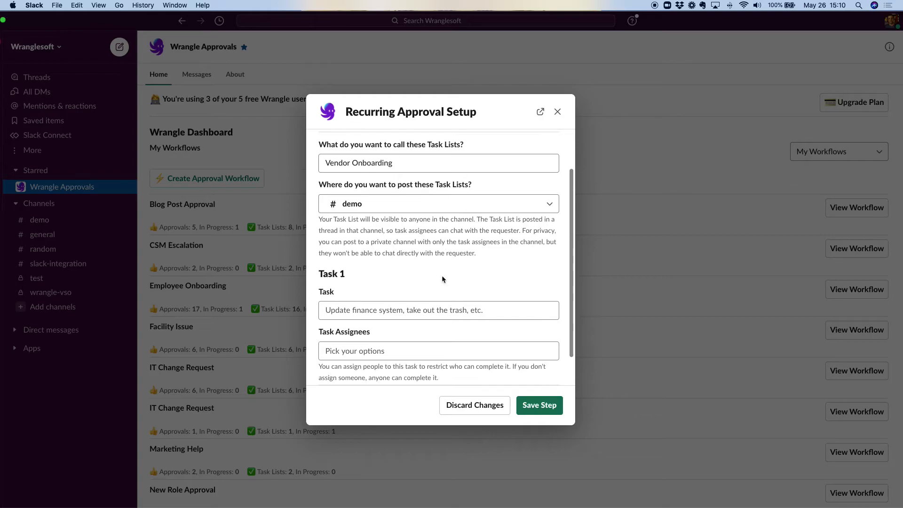
pyautogui.scroll(-2, 443, 280)
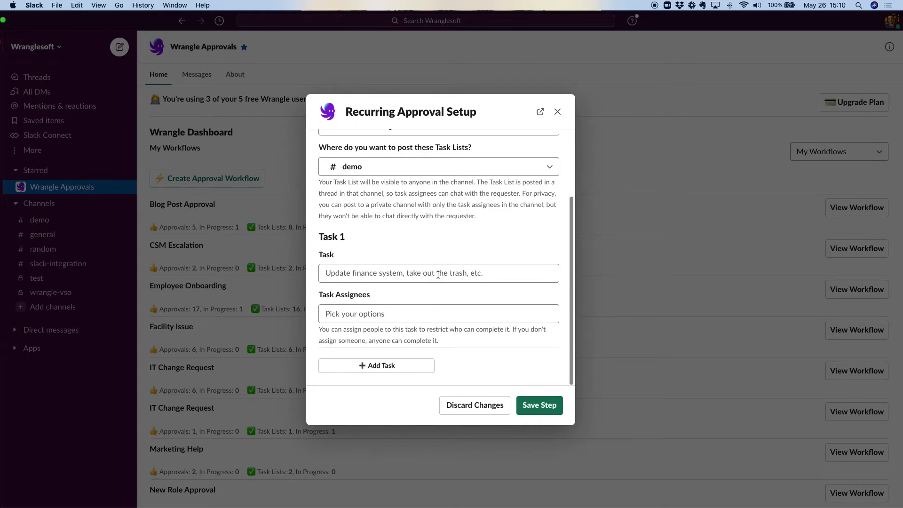
pyautogui.click(438, 274)
pyautogui.write('U')
pyautogui.press('BackSpace')
pyautogui.write('Add Vendor to System')
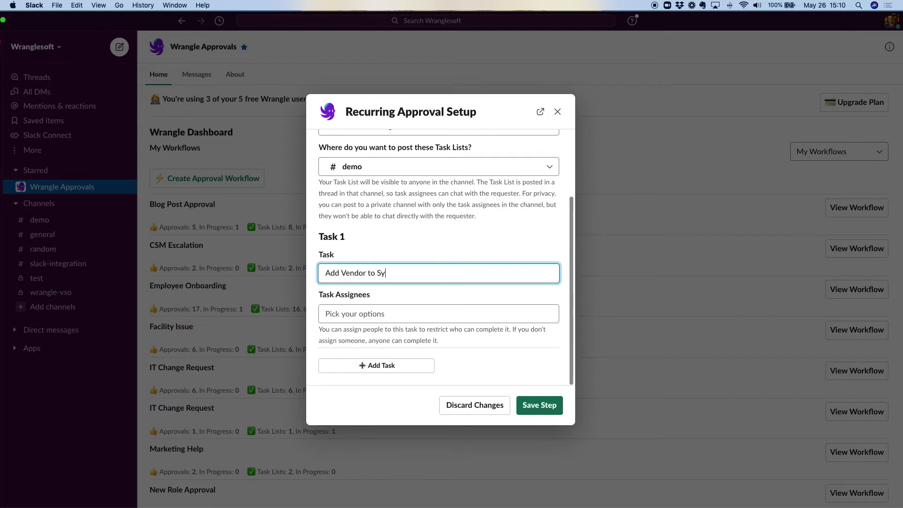
pyautogui.click(455, 312)
pyautogui.write('me')
pyautogui.press('Return')
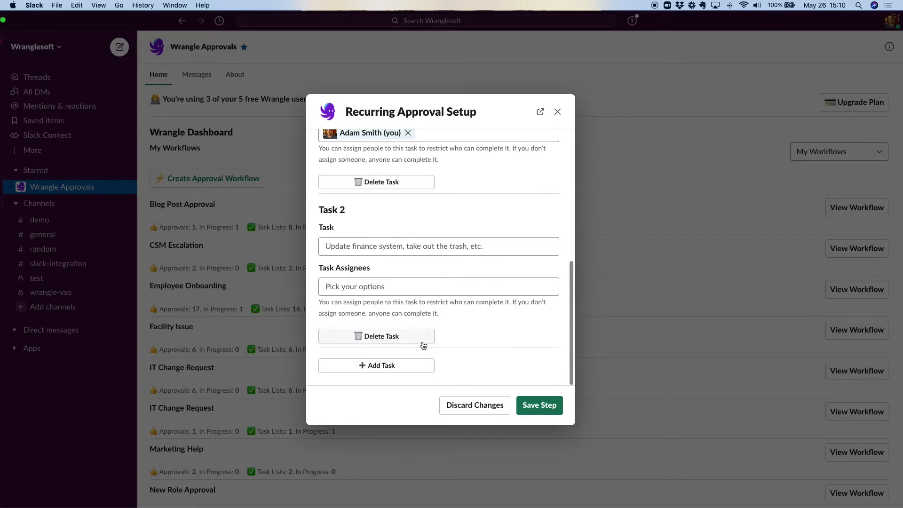
# Add a second task "Notify Vendor" assigned to your own account, and save the task list step.
pyautogui.click(397, 247)
pyautogui.write('Notify')
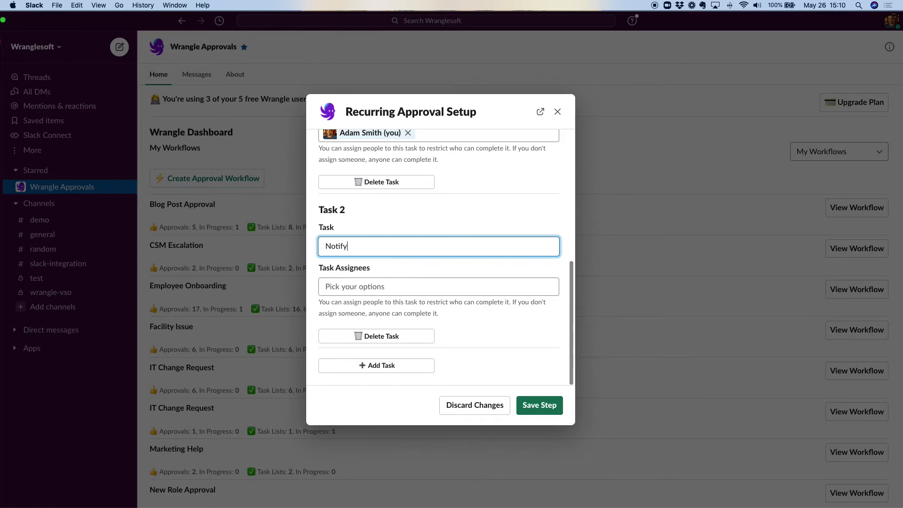
pyautogui.write(' Vendor')
pyautogui.click(401, 288)
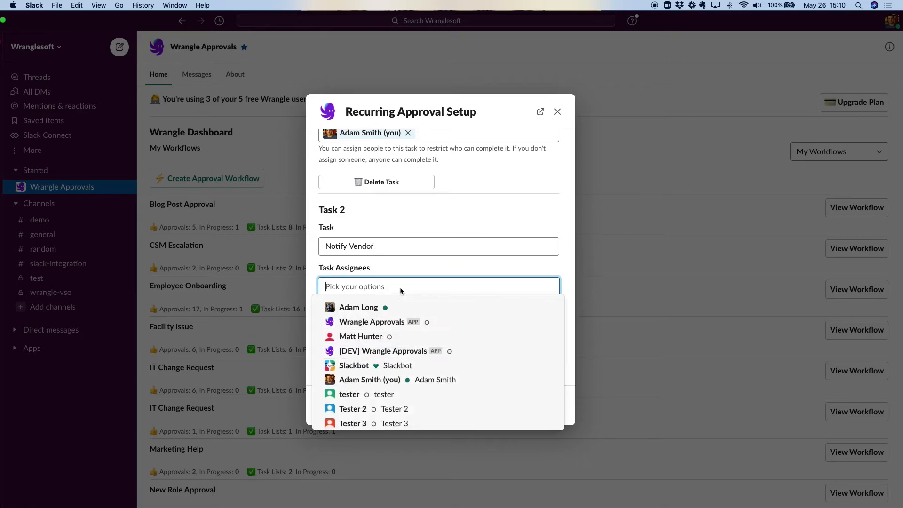
pyautogui.write('adam s')
pyautogui.press('Return')
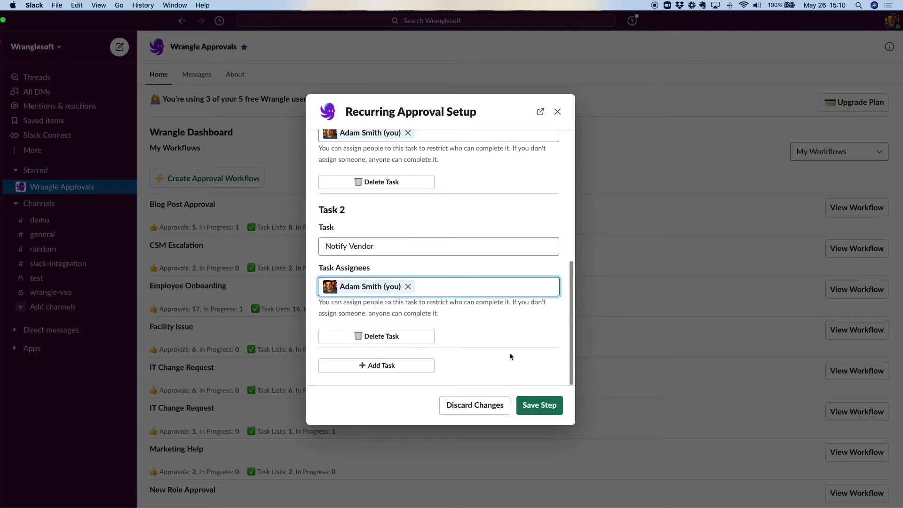
pyautogui.click(537, 406)
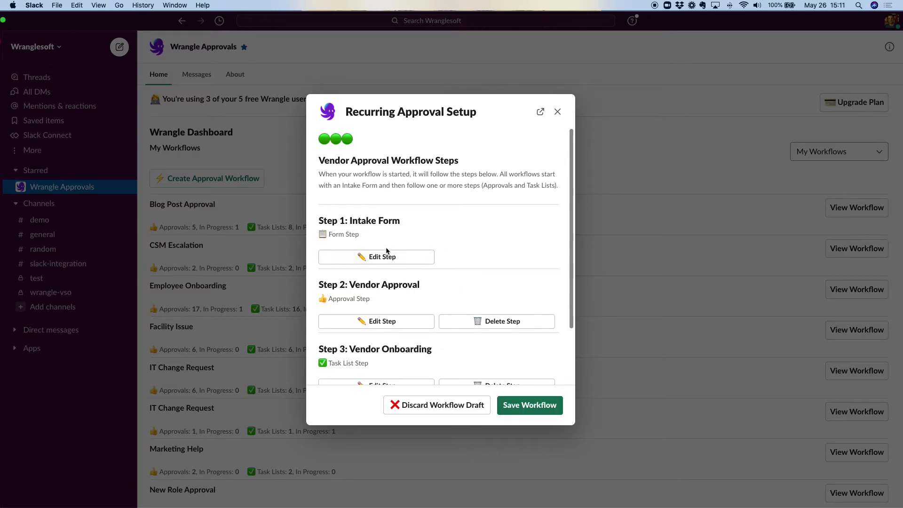
# Review the Vendor Approval workflow's steps and save the workflow.
pyautogui.scroll(-2, 471, 258)
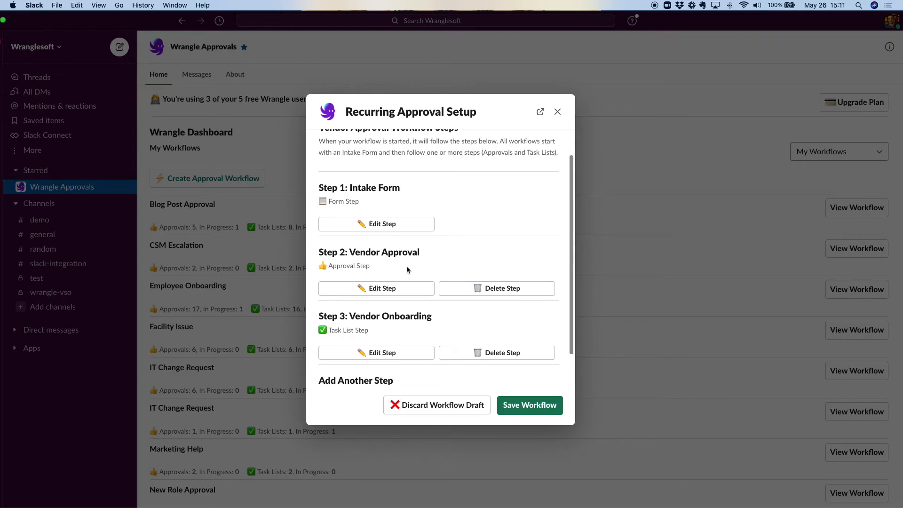
pyautogui.scroll(-2, 405, 266)
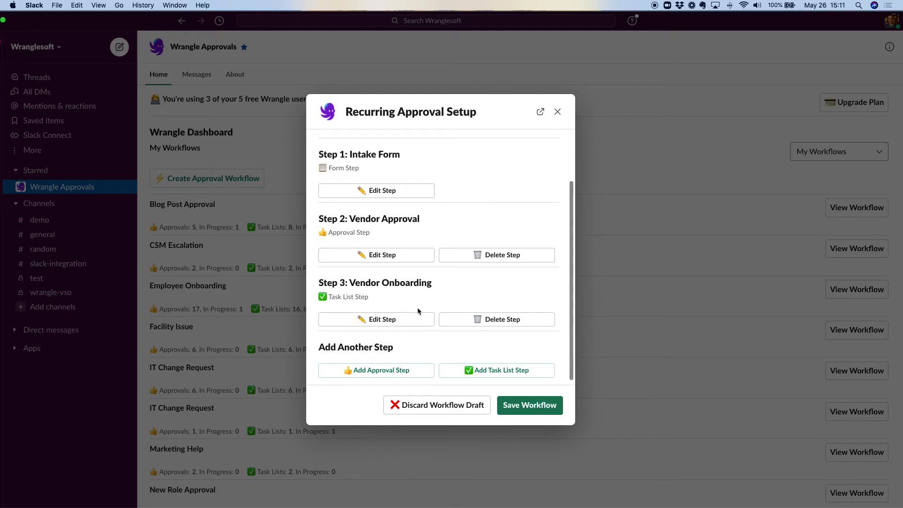
pyautogui.scroll(-1, 429, 316)
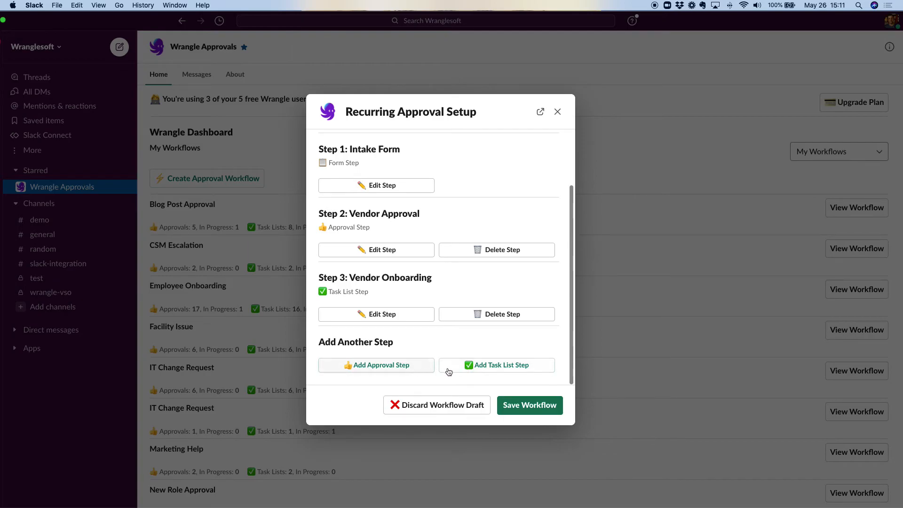
pyautogui.click(526, 410)
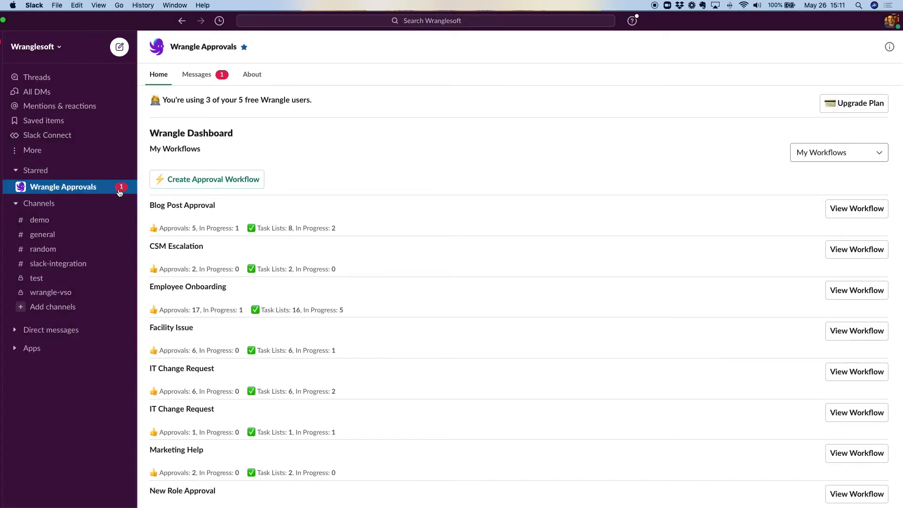
# Open the Wrangle Approvals message about the published Vendor Approval workflow and start that workflow from it.
pyautogui.click(203, 77)
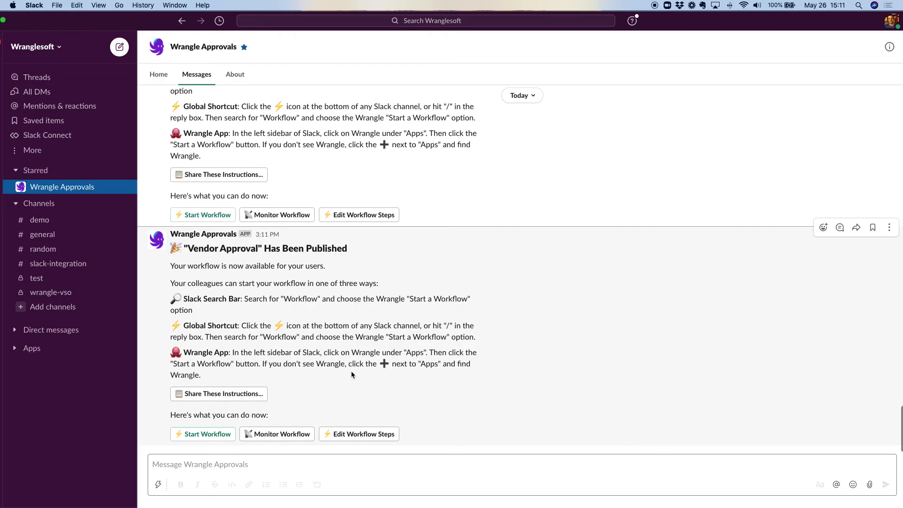
pyautogui.click(201, 440)
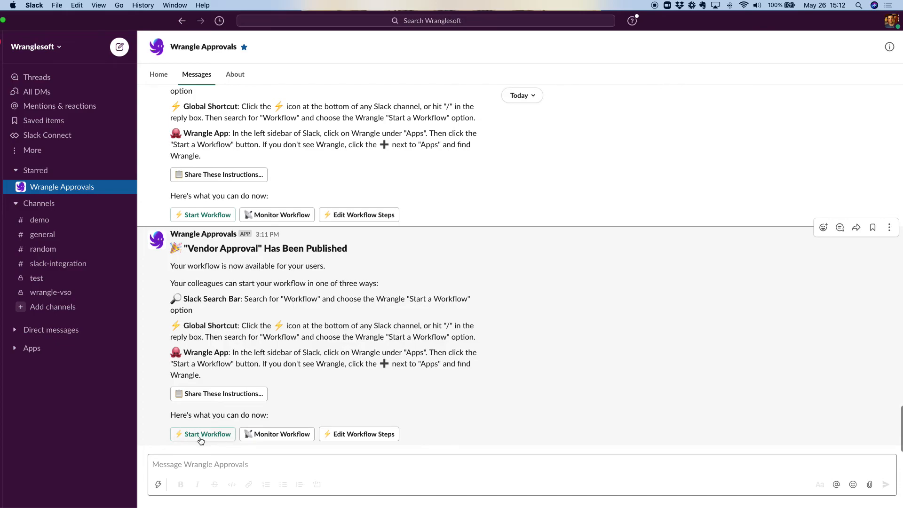